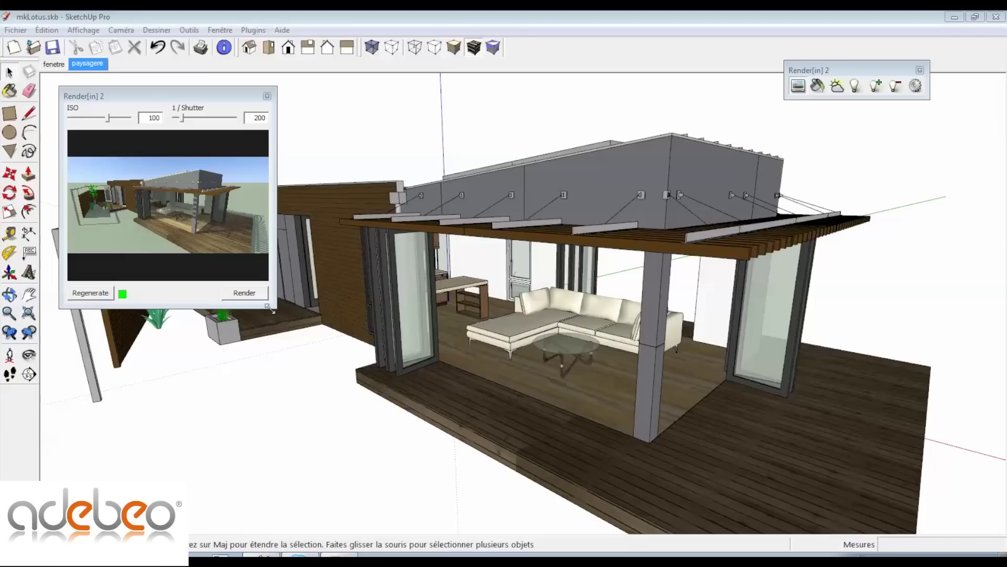
Enlarge the render preview window, then open the shadow settings and place them clear of the preview
{"action": "left_click_drag", "start_coordinate": [271, 305], "coordinate": [449, 337]}
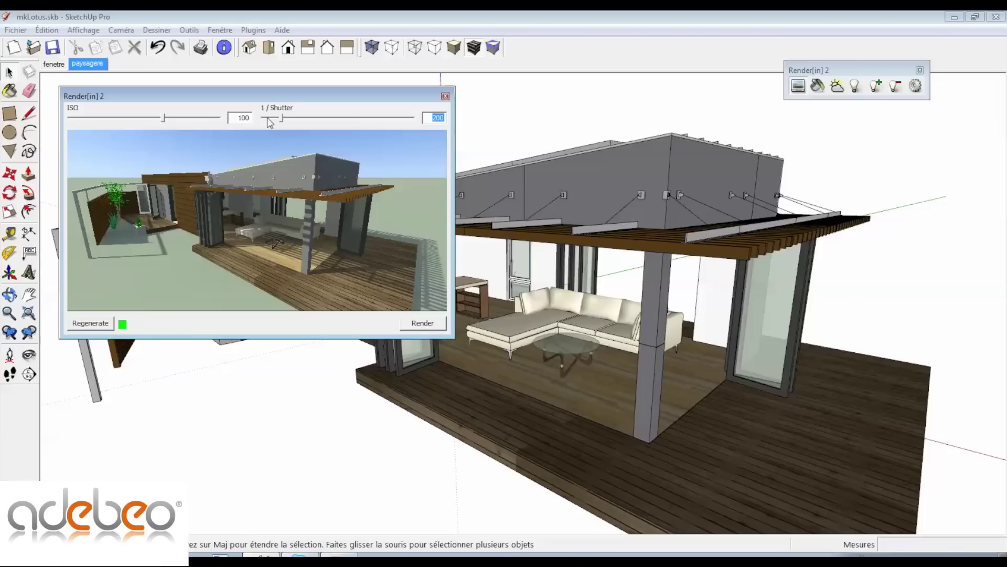
{"action": "left_click", "coordinate": [223, 31]}
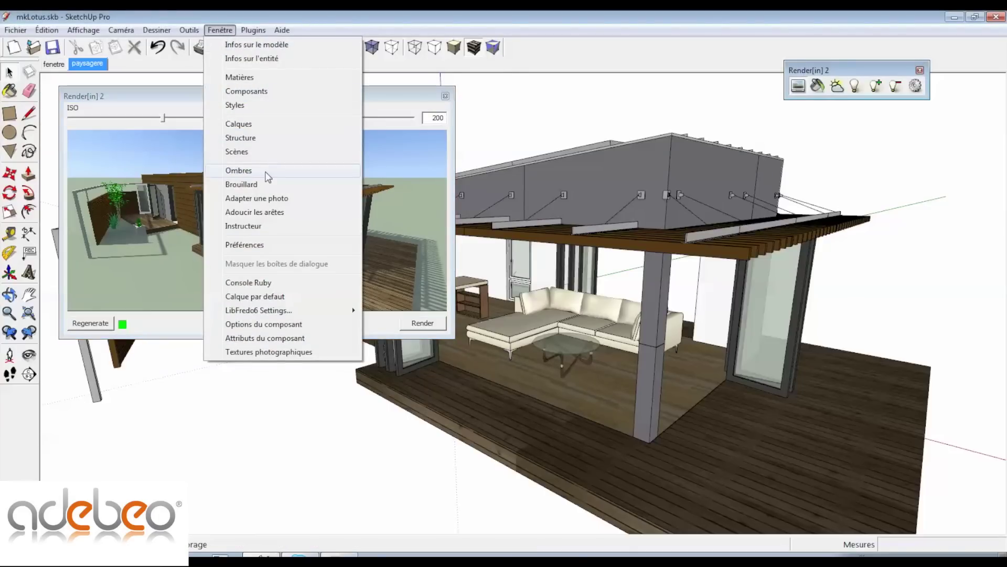
{"action": "left_click", "coordinate": [265, 176]}
{"action": "left_click_drag", "start_coordinate": [582, 152], "coordinate": [569, 365]}
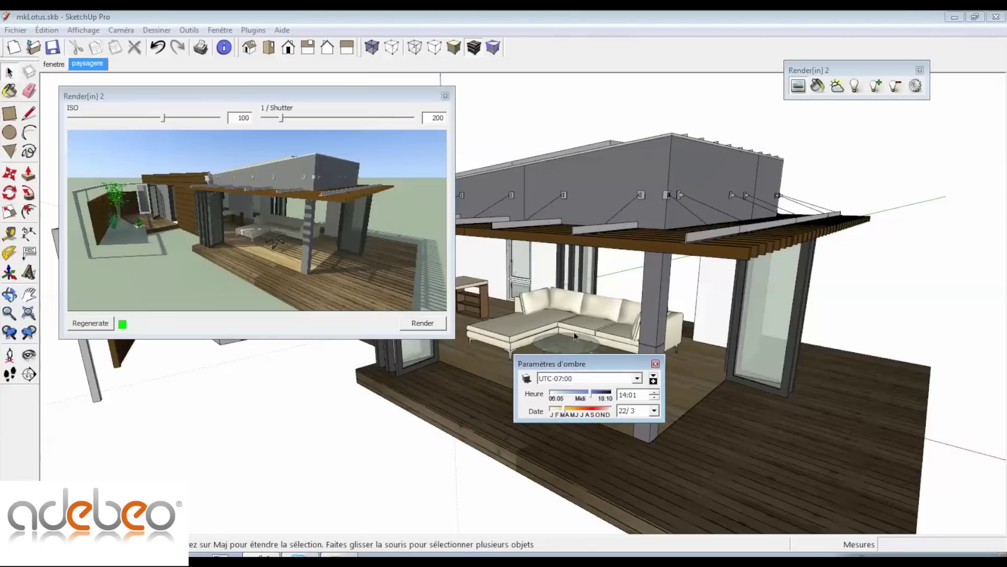
Set the shadow date to 1/8 and the time to about 09:55, then close the shadow settings
{"action": "left_click_drag", "start_coordinate": [598, 412], "coordinate": [631, 399]}
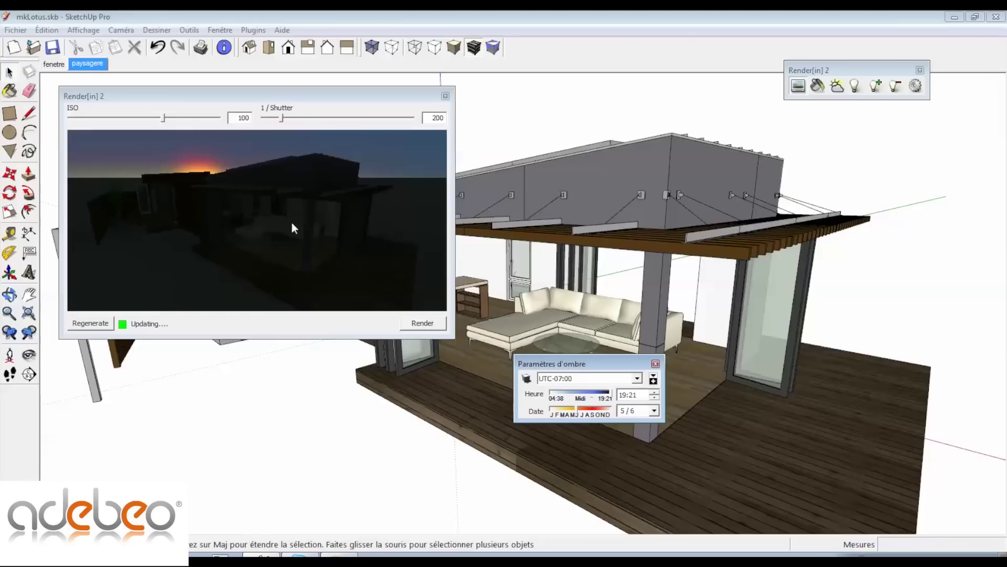
{"action": "mouse_move", "coordinate": [581, 398]}
{"action": "left_mouse_down"}
{"action": "mouse_move", "coordinate": [563, 397]}
{"action": "mouse_move", "coordinate": [599, 394]}
{"action": "mouse_move", "coordinate": [586, 409]}
{"action": "mouse_move", "coordinate": [579, 397]}
{"action": "left_mouse_up"}
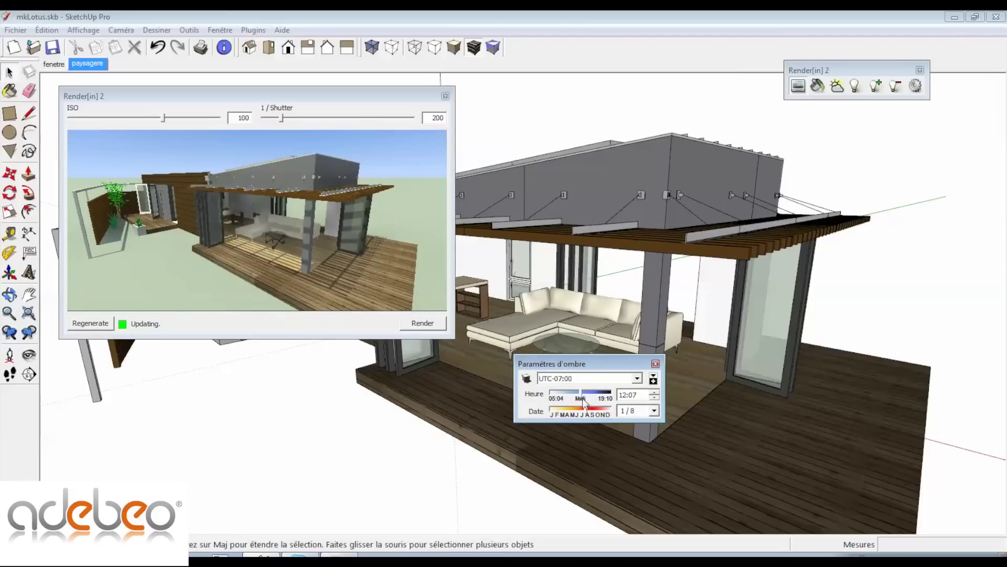
{"action": "left_click_drag", "start_coordinate": [581, 397], "coordinate": [572, 397]}
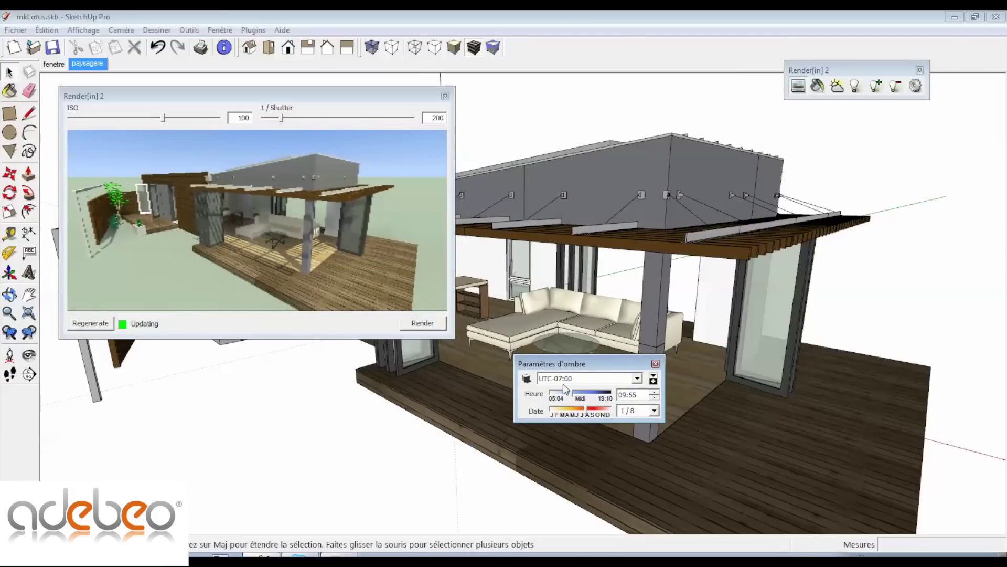
{"action": "left_click", "coordinate": [656, 363]}
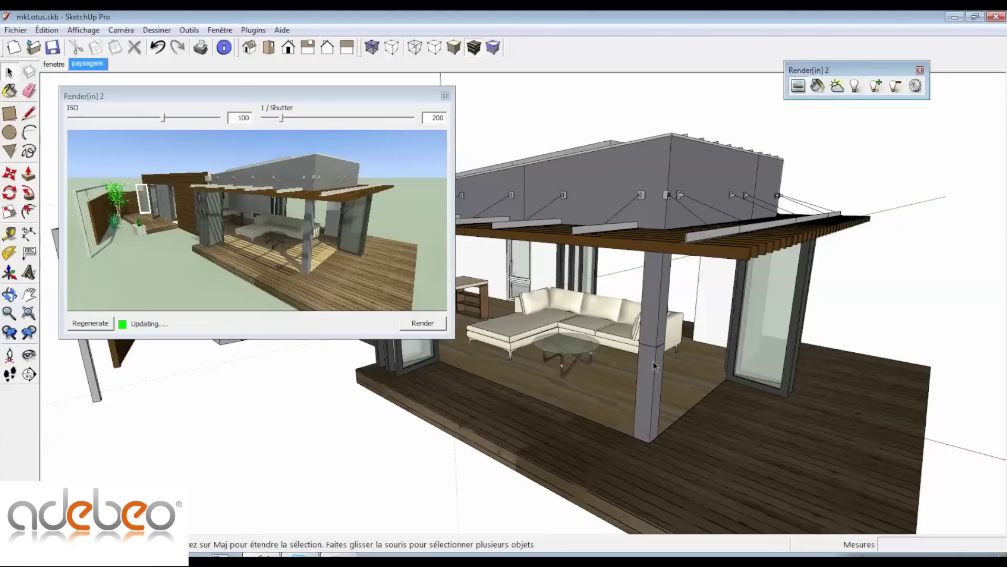
Open the Render[in] environment tools and arrange their panel below the Render[in] toolbar
{"action": "left_click_drag", "start_coordinate": [845, 68], "coordinate": [846, 87]}
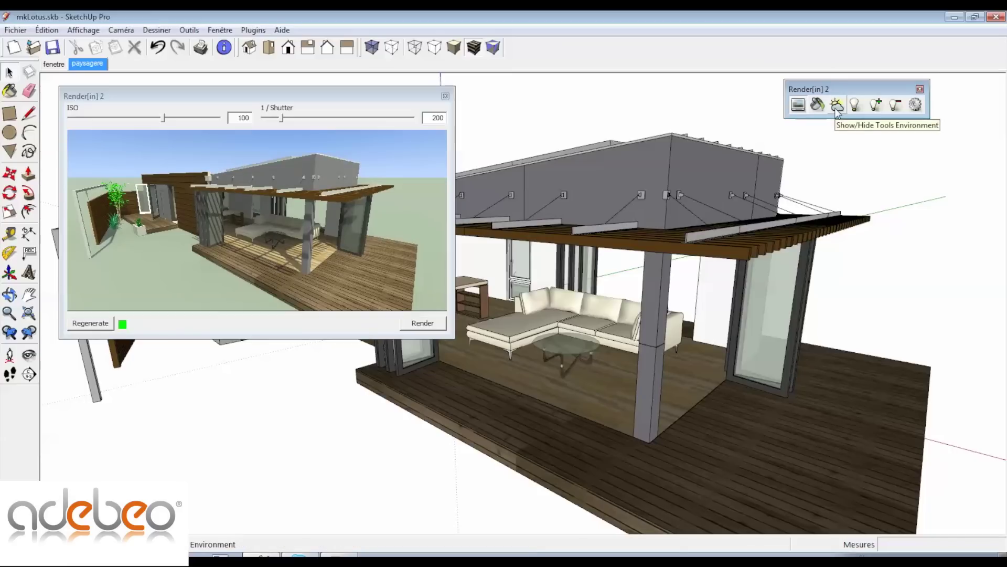
{"action": "left_click", "coordinate": [836, 108]}
{"action": "mouse_move", "coordinate": [846, 139]}
{"action": "left_mouse_down"}
{"action": "mouse_move", "coordinate": [812, 134]}
{"action": "mouse_move", "coordinate": [830, 140]}
{"action": "left_mouse_up"}
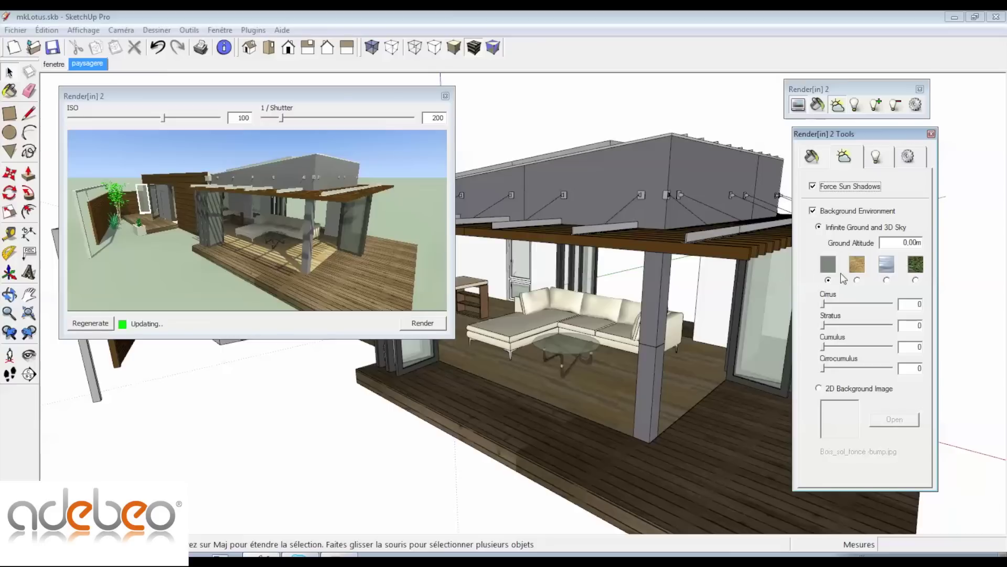
Try the sand, grass and water infinite grounds one after another in the render preview
{"action": "left_click", "coordinate": [858, 280]}
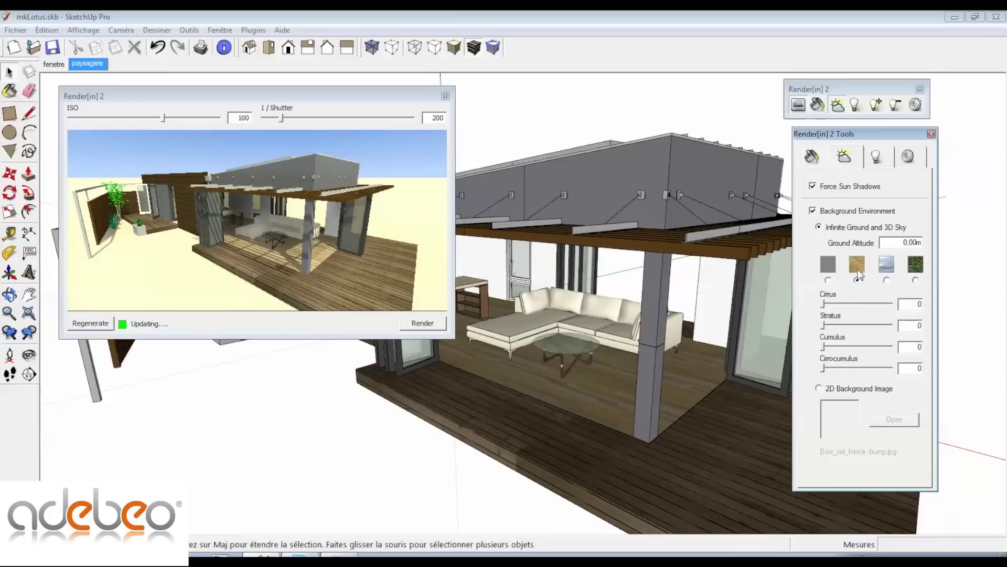
{"action": "left_click", "coordinate": [915, 280]}
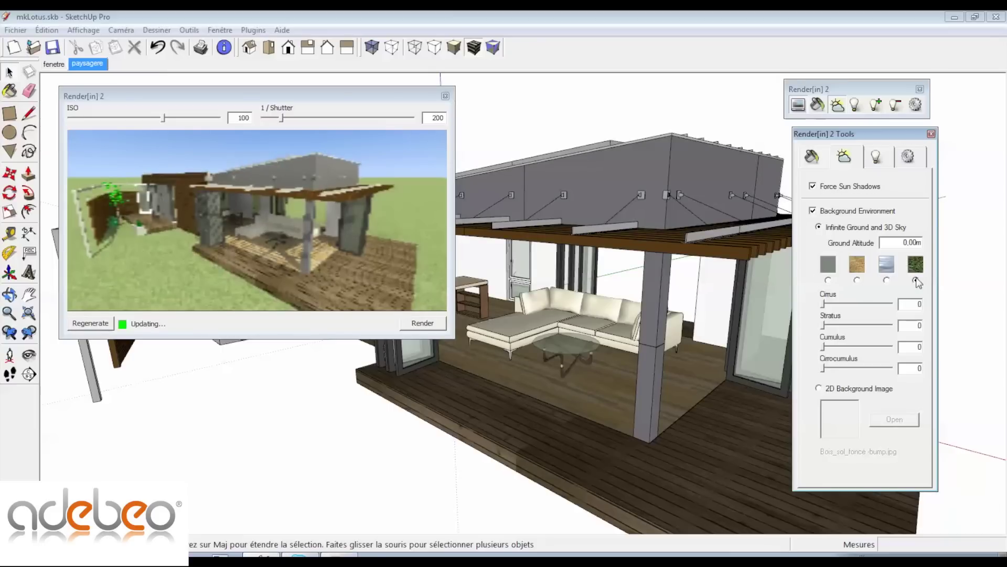
{"action": "left_click", "coordinate": [886, 280]}
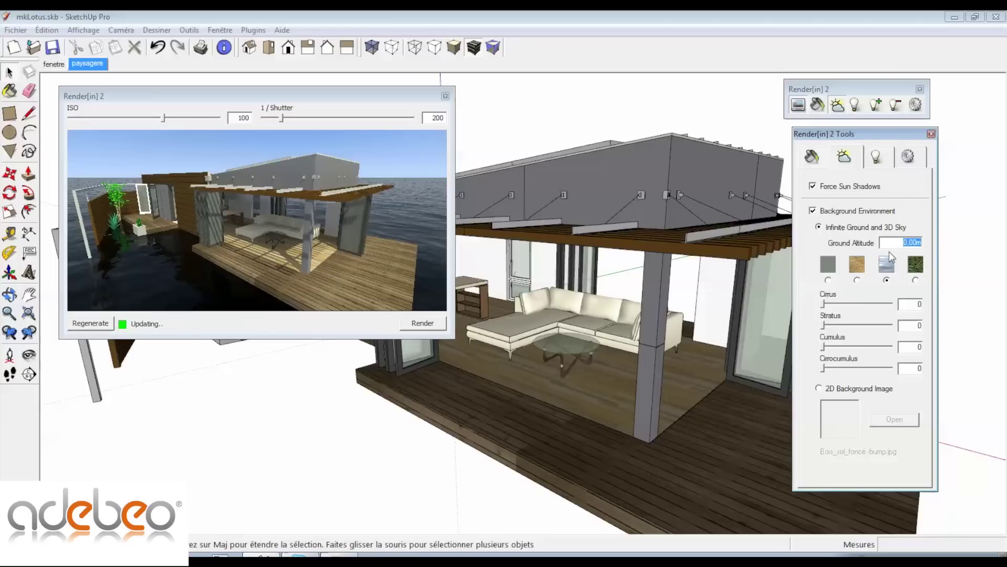
Try ground altitudes of 1 m and 2 m for the water, then set the altitude back to 0 m
{"action": "type", "text": "1"}
{"action": "key", "text": "Return"}
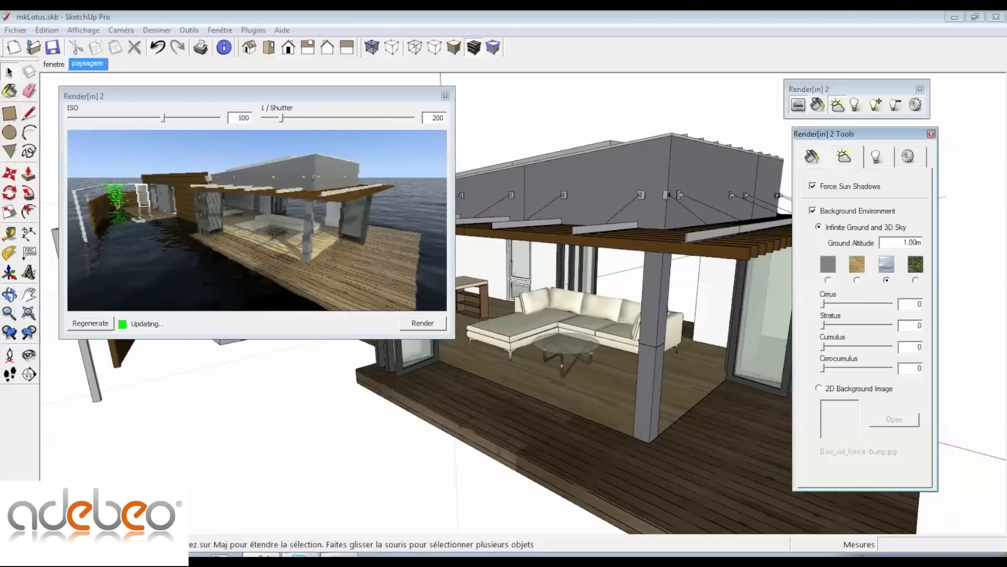
{"action": "left_click_drag", "start_coordinate": [901, 240], "coordinate": [930, 240]}
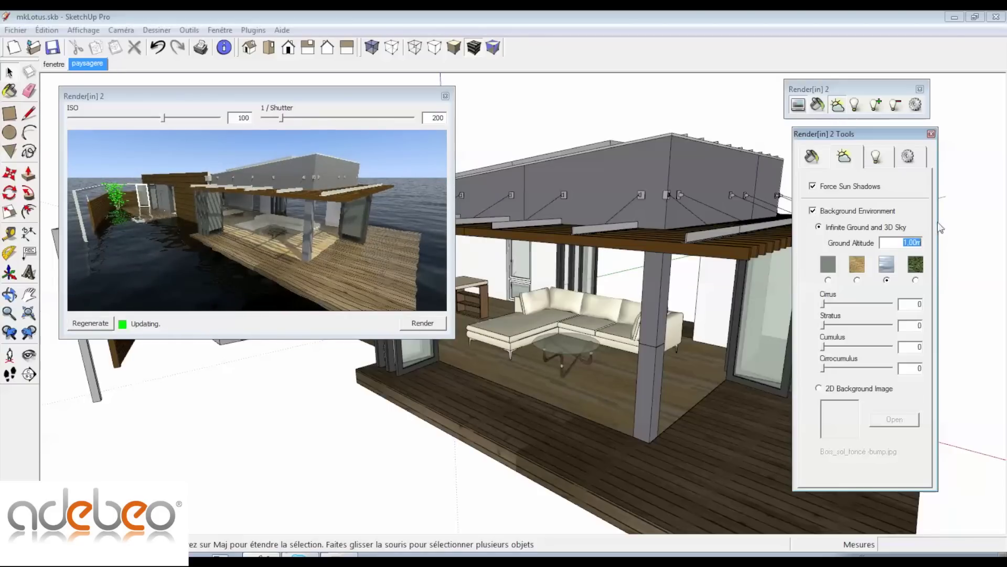
{"action": "key", "text": "Return"}
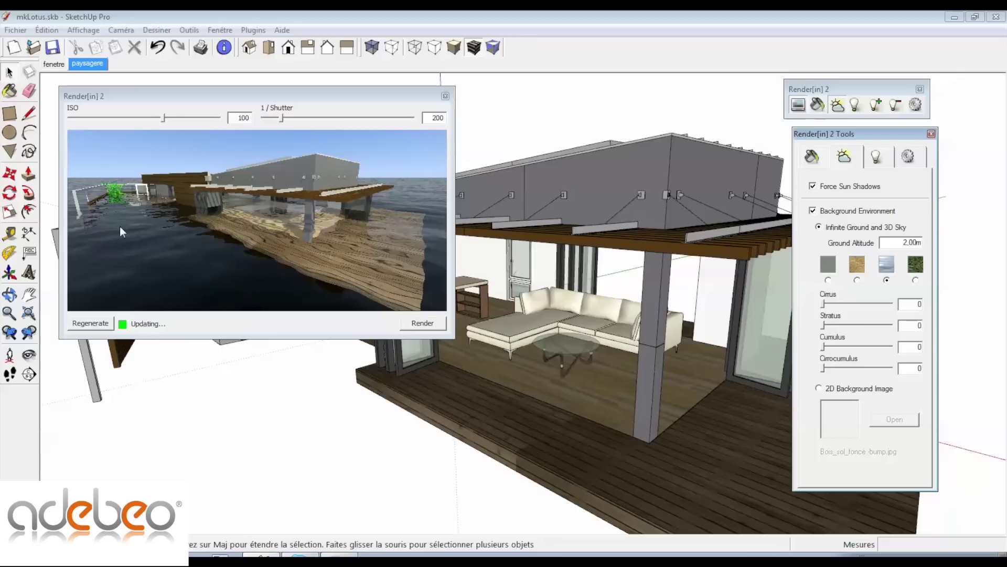
{"action": "left_click_drag", "start_coordinate": [885, 241], "coordinate": [946, 234]}
{"action": "type", "text": "0"}
{"action": "key", "text": "Return"}
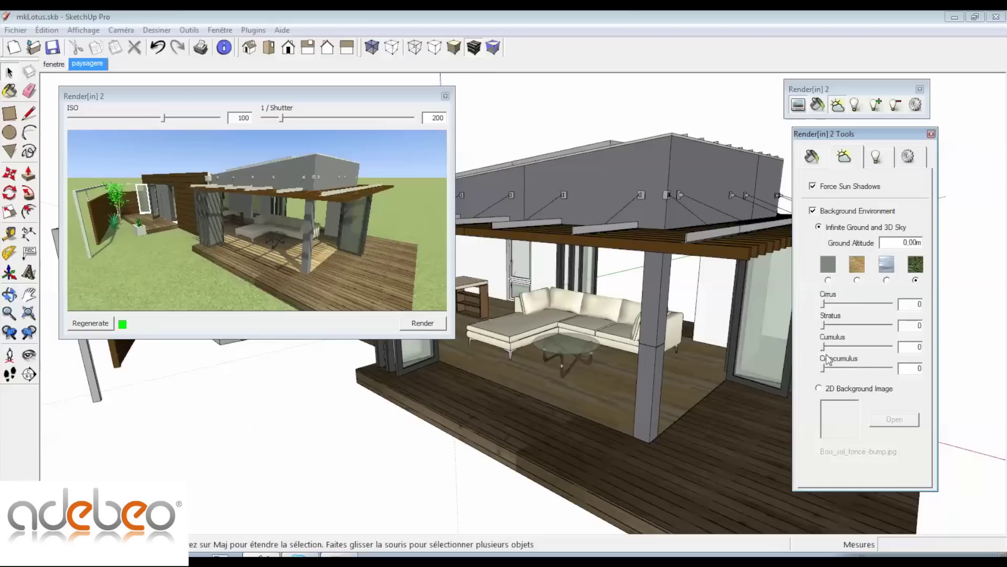
With the grass ground, set the sky's cumulus to 29 and cirrocumulus to 77, leaving stratus at 0
{"action": "mouse_move", "coordinate": [827, 345]}
{"action": "left_mouse_down"}
{"action": "mouse_move", "coordinate": [896, 347]}
{"action": "mouse_move", "coordinate": [840, 349]}
{"action": "left_mouse_up"}
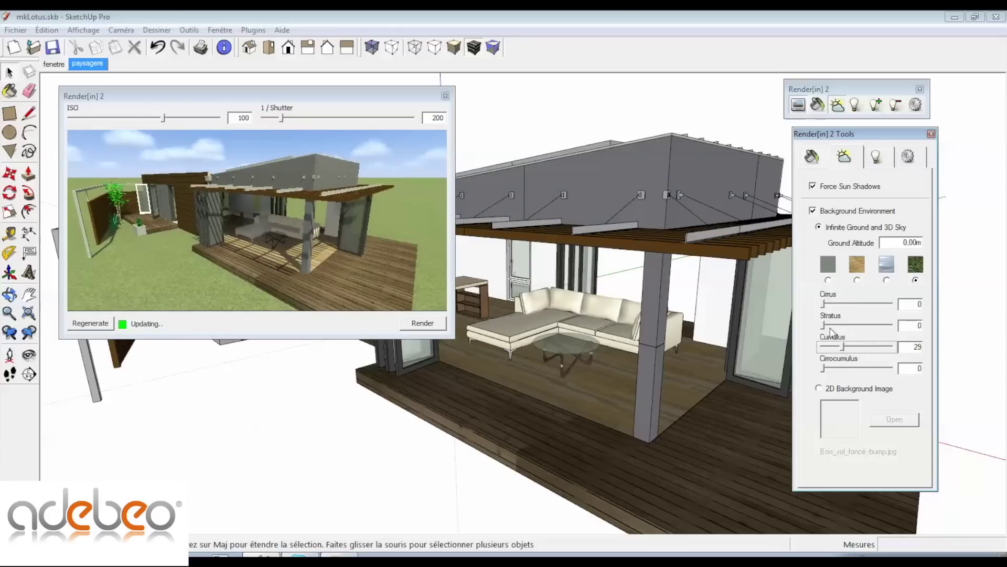
{"action": "mouse_move", "coordinate": [824, 325]}
{"action": "left_mouse_down"}
{"action": "mouse_move", "coordinate": [874, 332]}
{"action": "mouse_move", "coordinate": [822, 329]}
{"action": "left_mouse_up"}
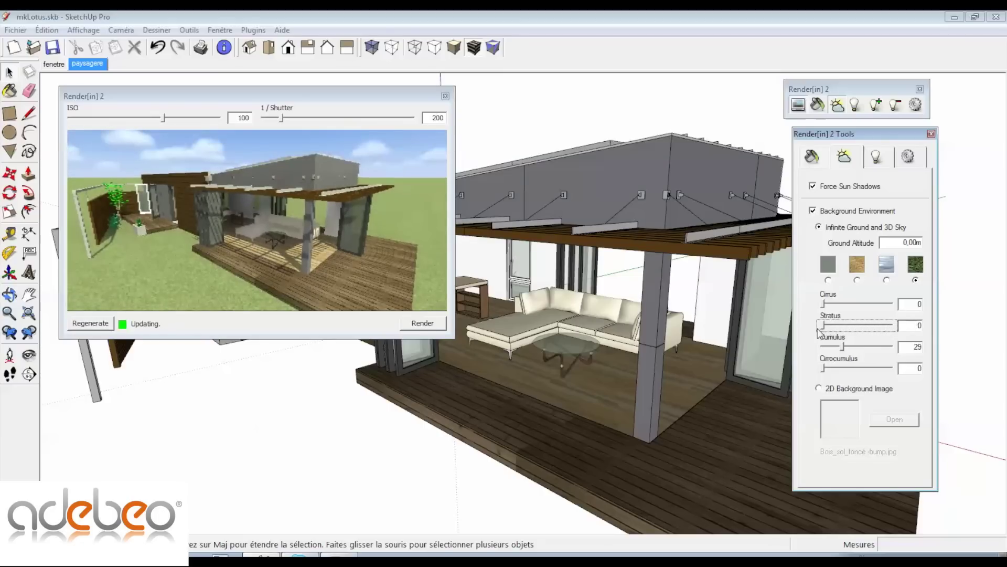
{"action": "left_click_drag", "start_coordinate": [823, 368], "coordinate": [850, 371]}
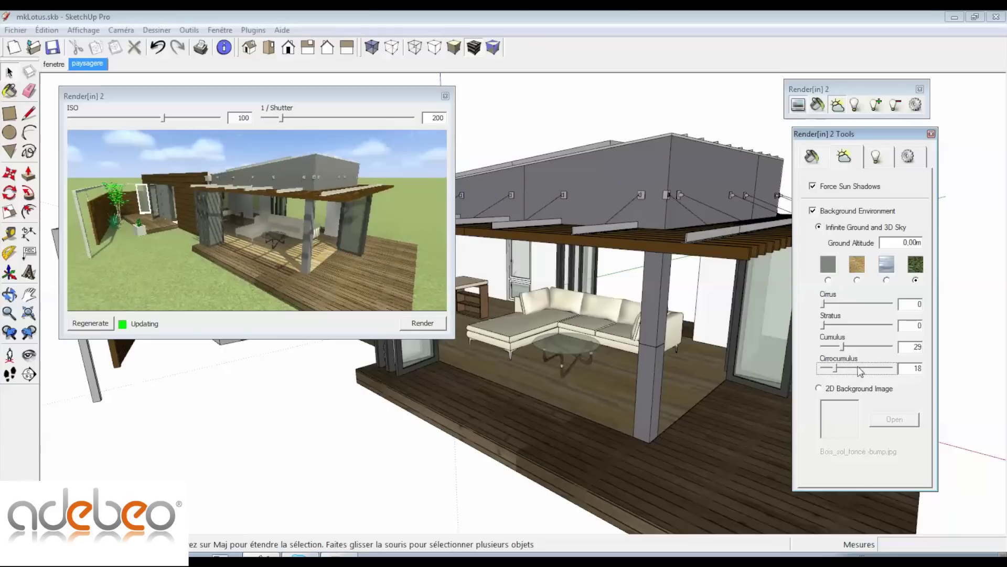
{"action": "left_click", "coordinate": [865, 369]}
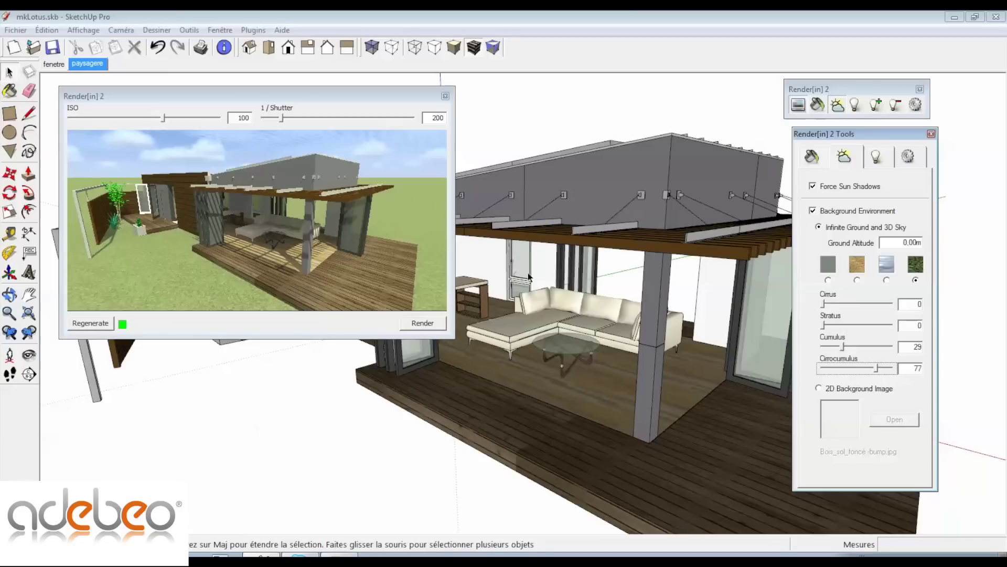
Switch the background to a 2D image and load 20-09-passage-dans-un-lotissement-a-broxbourne.jpg
{"action": "left_click", "coordinate": [819, 388]}
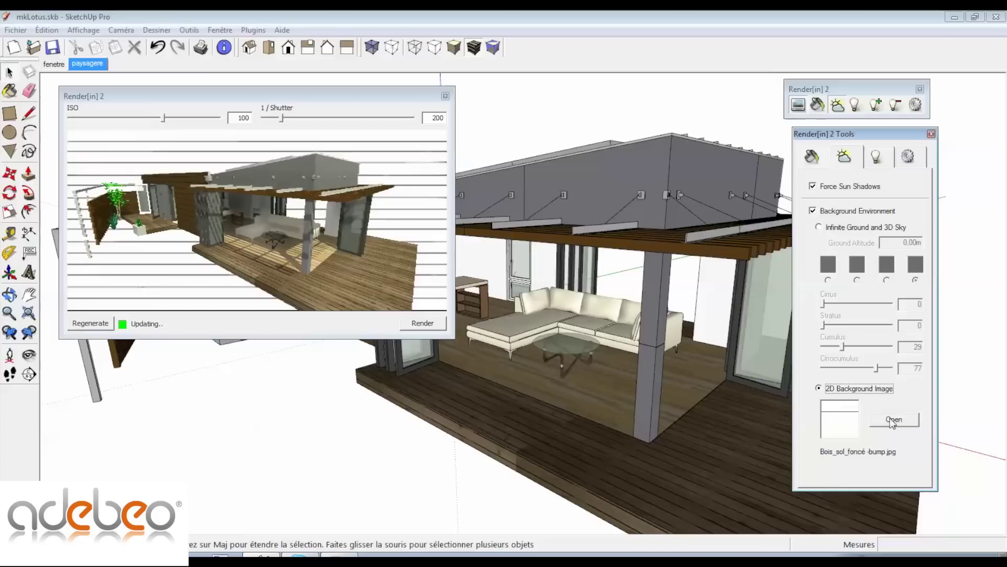
{"action": "left_click", "coordinate": [893, 420]}
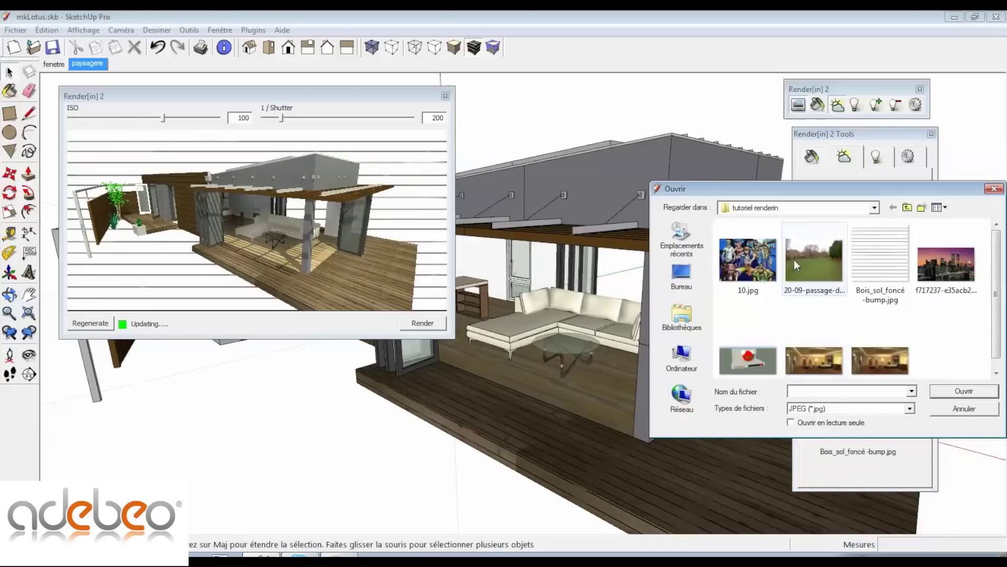
{"action": "left_click", "coordinate": [808, 278]}
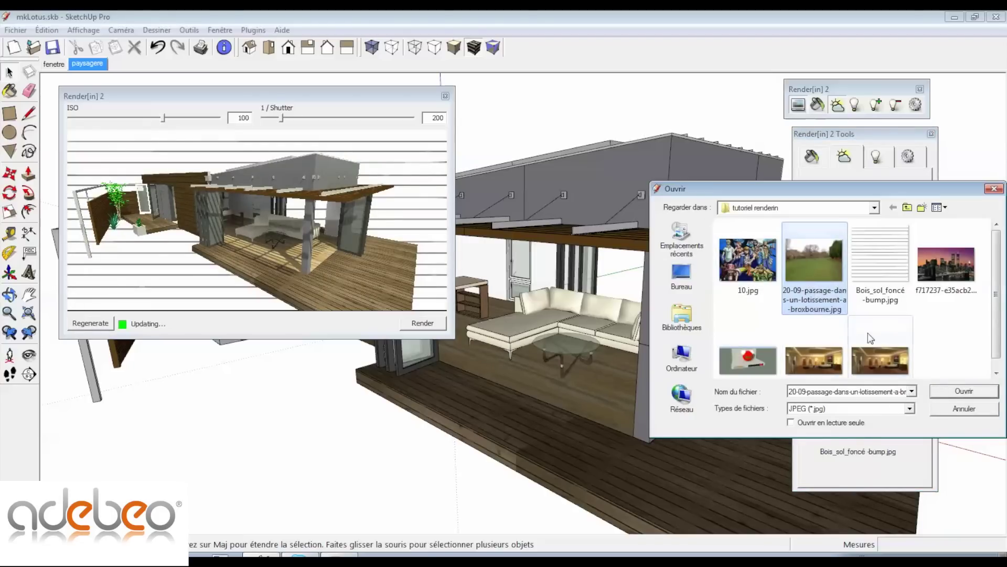
{"action": "left_click", "coordinate": [965, 392]}
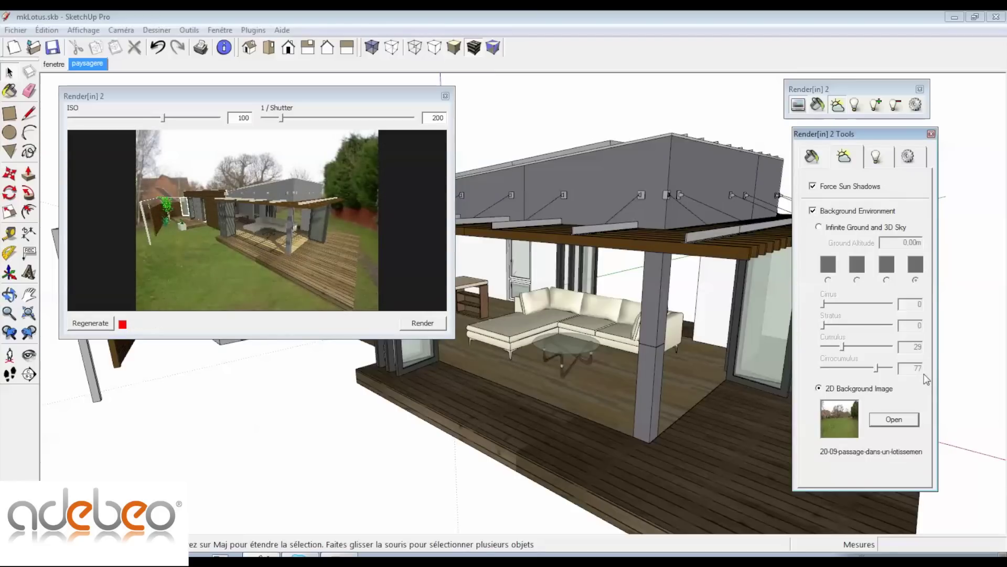
Inspect how the background image renders from a closer view of the sofa area
{"action": "left_click", "coordinate": [250, 229]}
{"action": "left_click", "coordinate": [587, 344]}
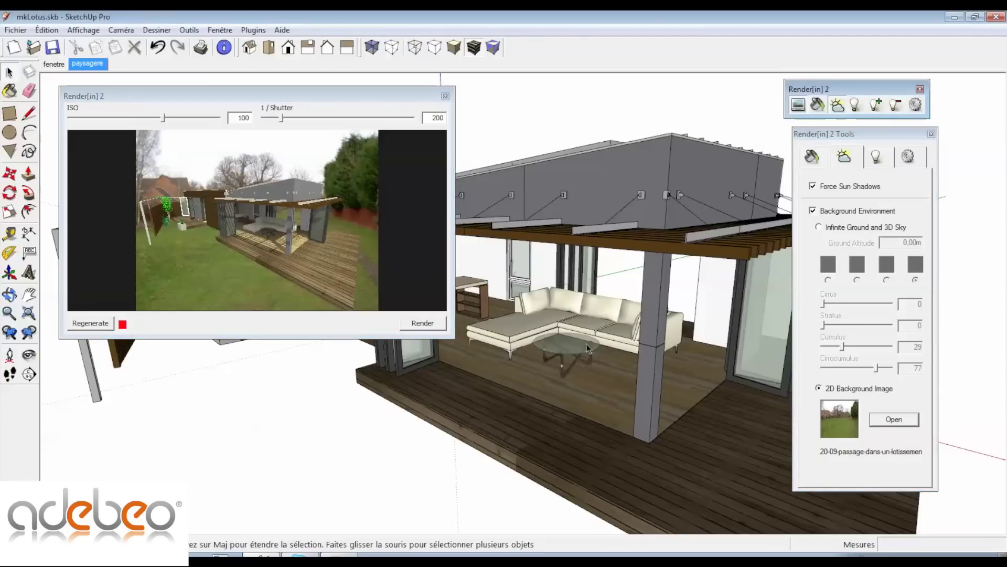
{"action": "middle_click_drag", "start_coordinate": [586, 348], "coordinate": [467, 300]}
{"action": "scroll", "coordinate": [467, 300], "scroll_direction": "up", "scroll_amount": 6}
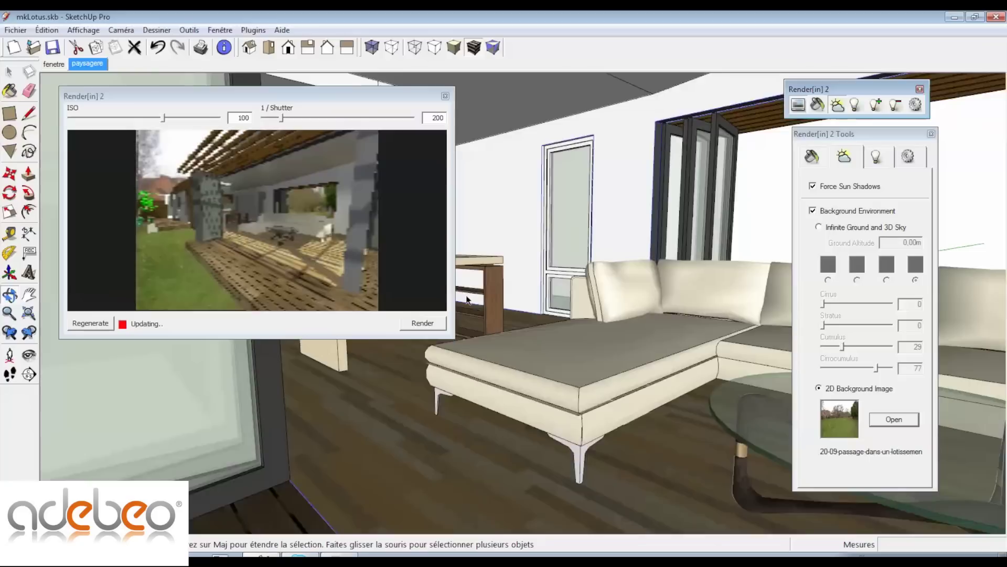
{"action": "scroll", "coordinate": [466, 300], "scroll_direction": "up", "scroll_amount": 4}
Examine the background image through the windows from the fenetre scene and nearby views, then return to the paysagere scene
{"action": "left_click", "coordinate": [54, 64]}
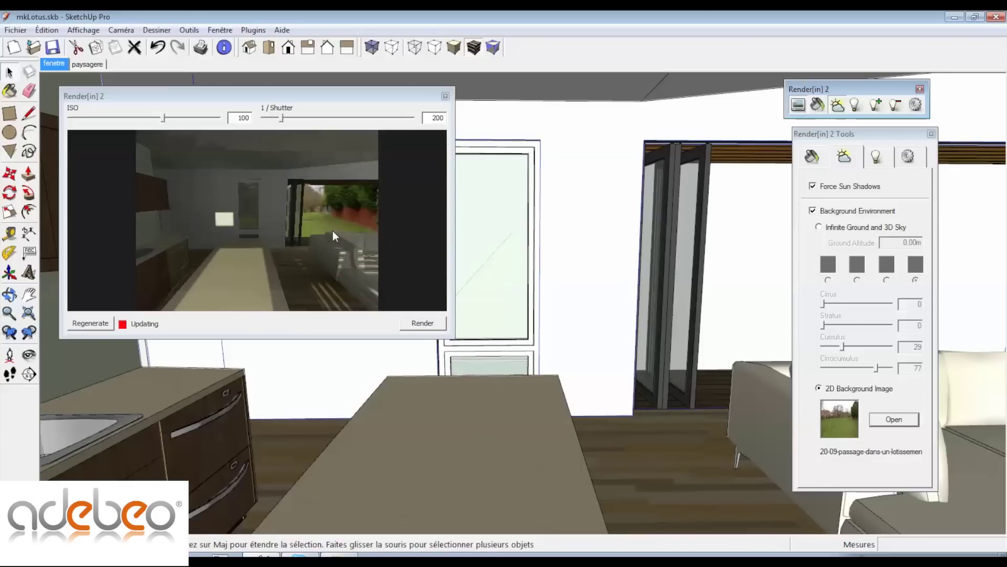
{"action": "mouse_move", "coordinate": [565, 426]}
{"action": "middle_mouse_down"}
{"action": "mouse_move", "coordinate": [551, 415]}
{"action": "mouse_move", "coordinate": [443, 415]}
{"action": "middle_mouse_up"}
{"action": "scroll", "coordinate": [431, 421], "scroll_direction": "down", "scroll_amount": 2}
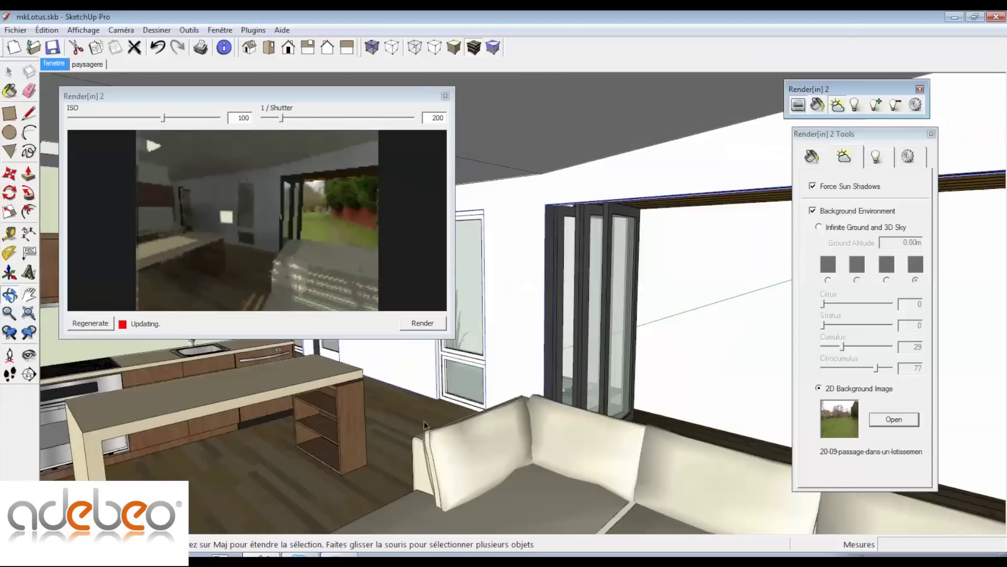
{"action": "scroll", "coordinate": [401, 419], "scroll_direction": "down", "scroll_amount": 2}
{"action": "scroll", "coordinate": [400, 417], "scroll_direction": "down", "scroll_amount": 5}
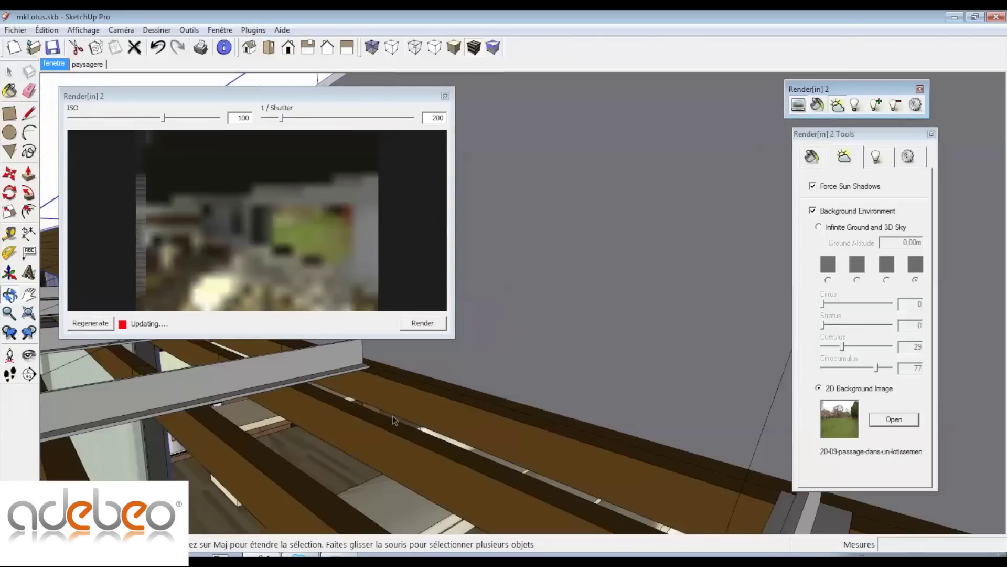
{"action": "scroll", "coordinate": [248, 297], "scroll_direction": "down", "scroll_amount": 1}
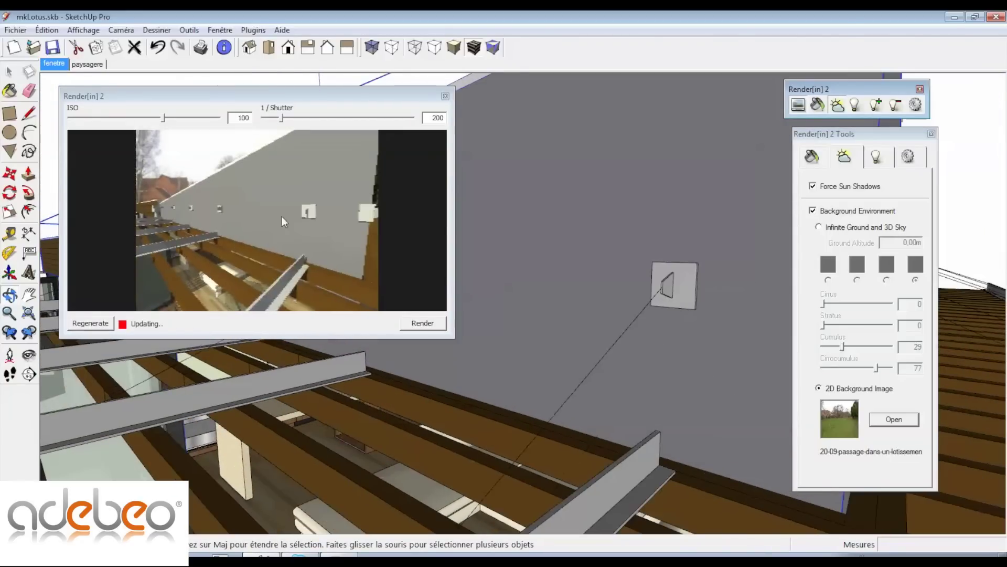
{"action": "left_click", "coordinate": [282, 216]}
{"action": "left_click", "coordinate": [85, 61]}
{"action": "left_click", "coordinate": [86, 63]}
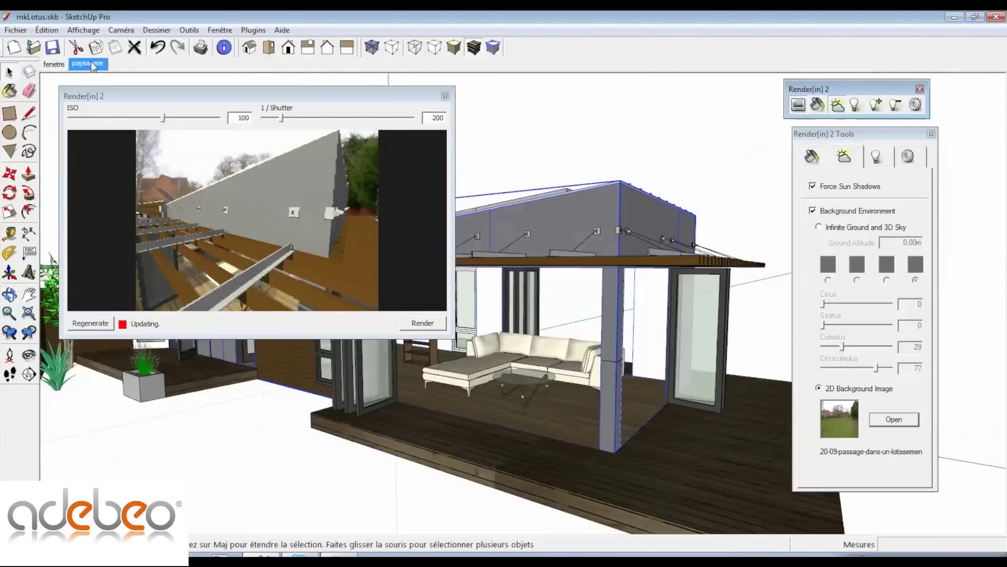